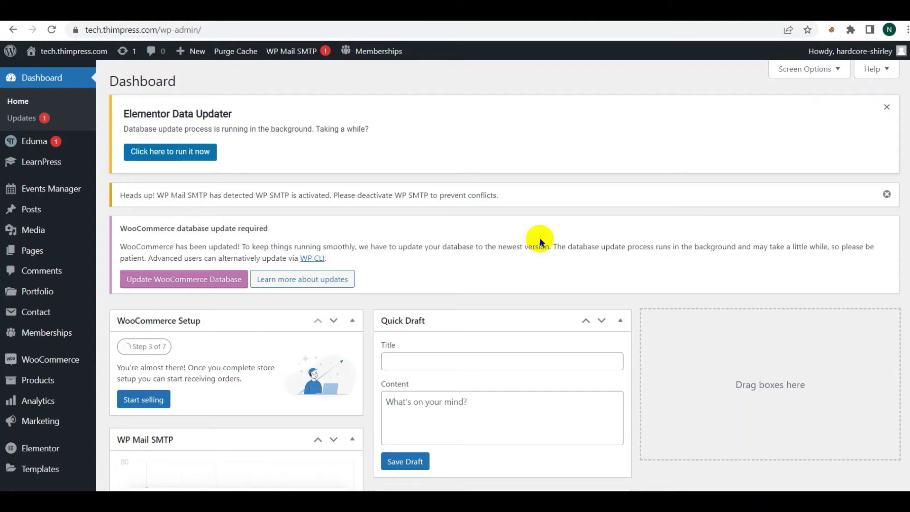
Go to LearnPress Orders from the admin sidebar's LearnPress menu
click(63, 83)
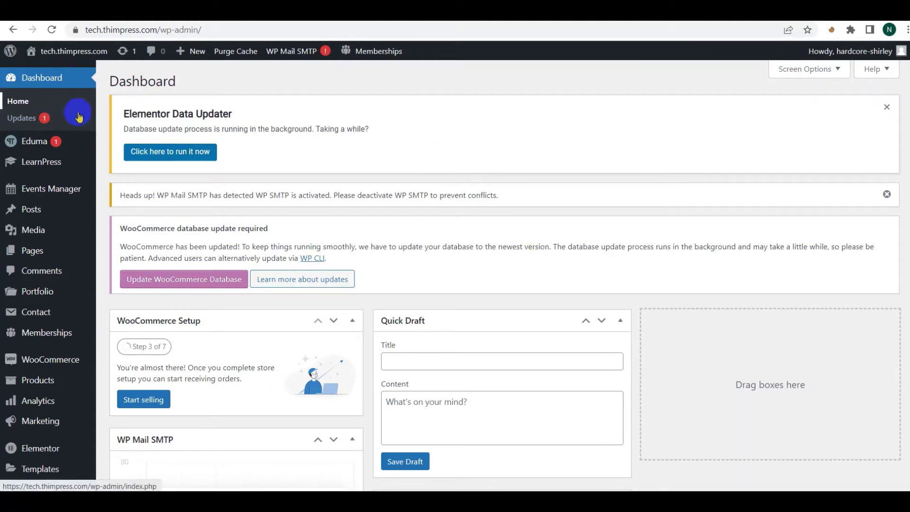
mouse_move(42, 161)
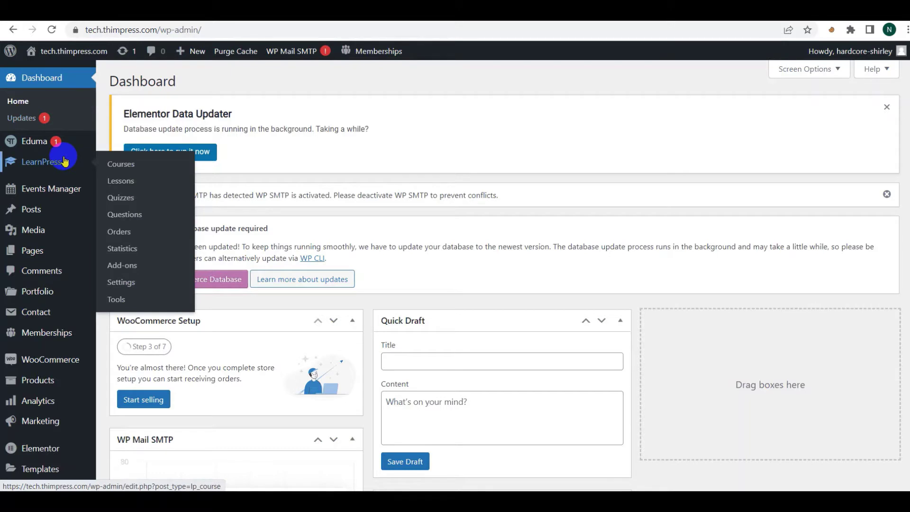
Load the list of six completed orders, then open and dismiss the order search suggestions
click(140, 239)
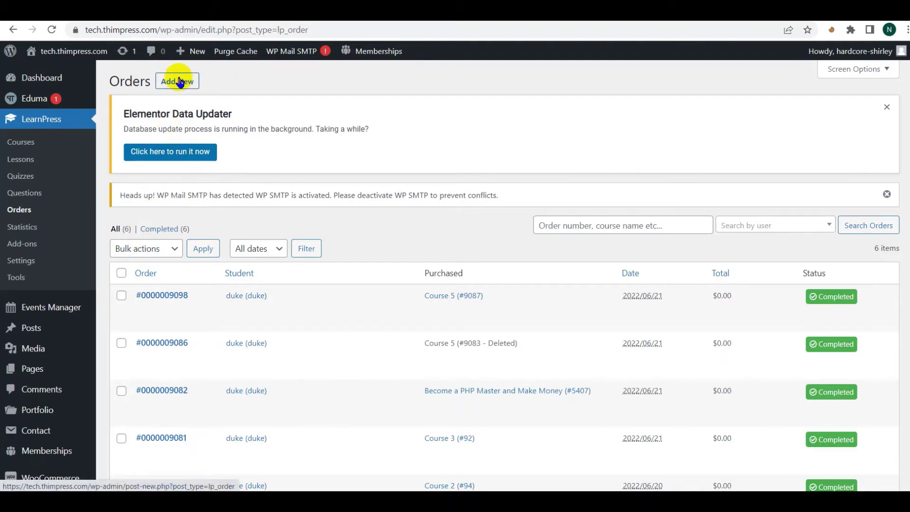
click(579, 224)
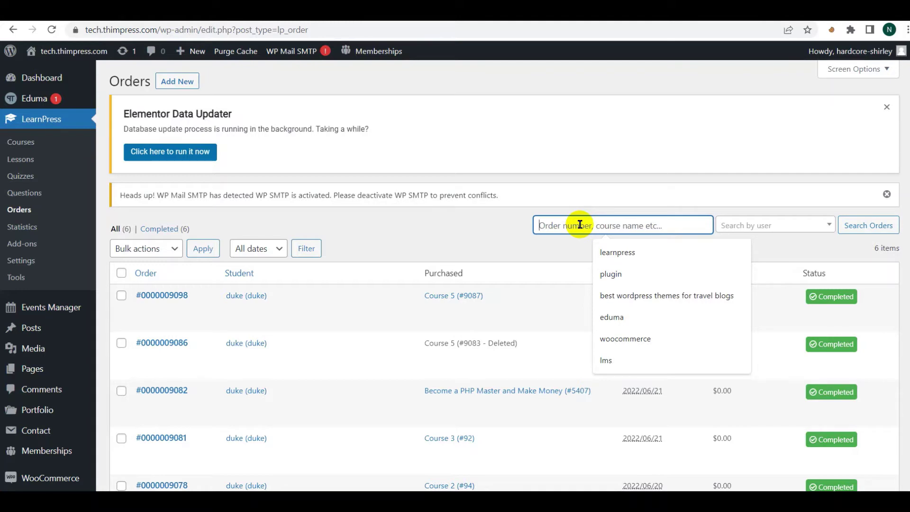
click(462, 212)
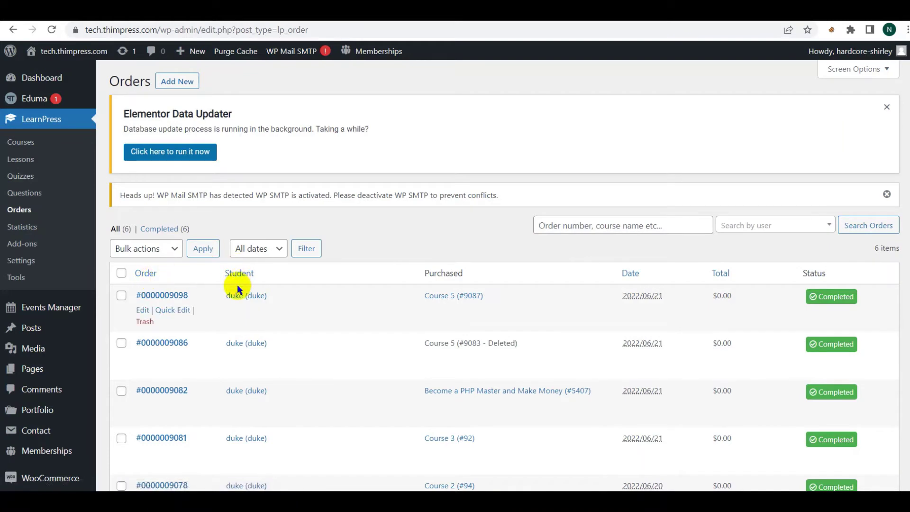
mouse_move(455, 307)
click(142, 311)
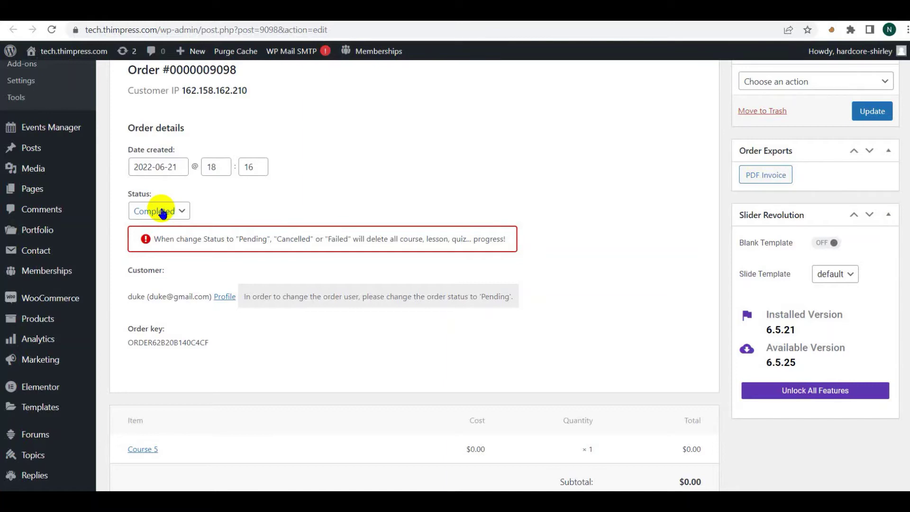
click(163, 211)
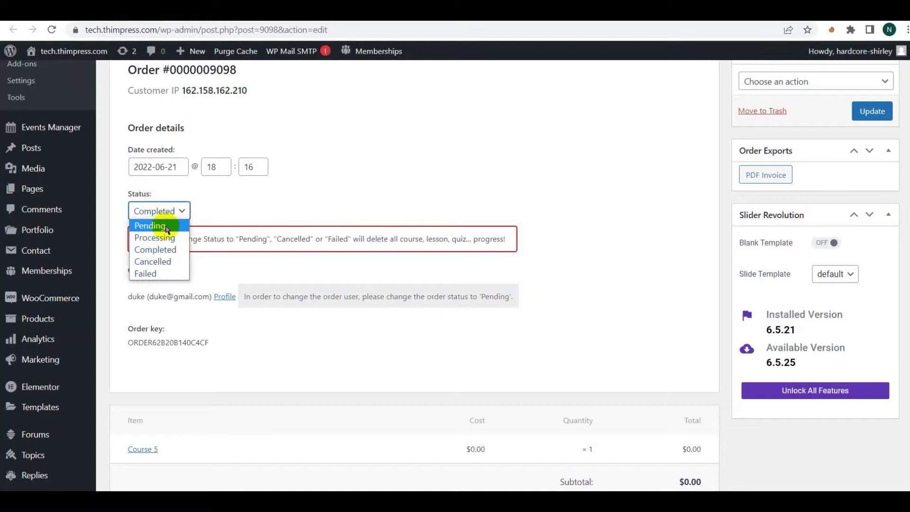
click(163, 275)
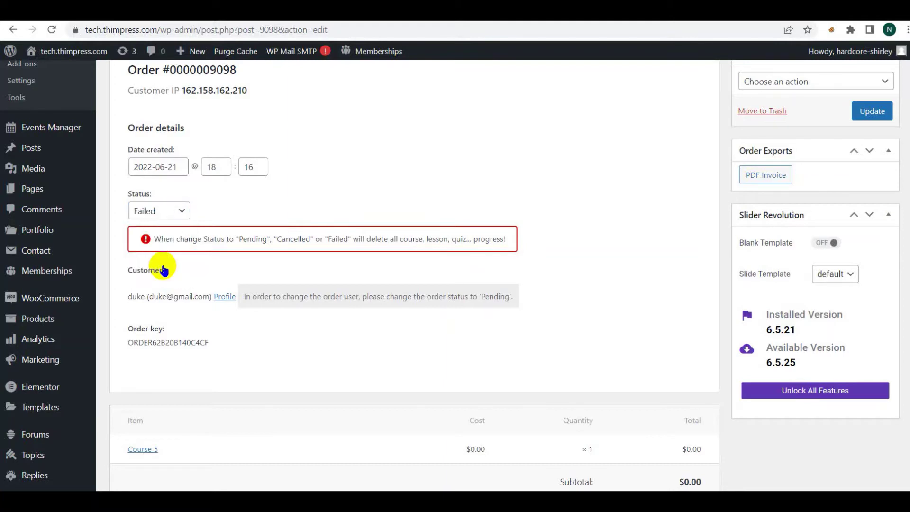
Go to LearnPress Tools, with its sample data and progress reset sections
click(36, 103)
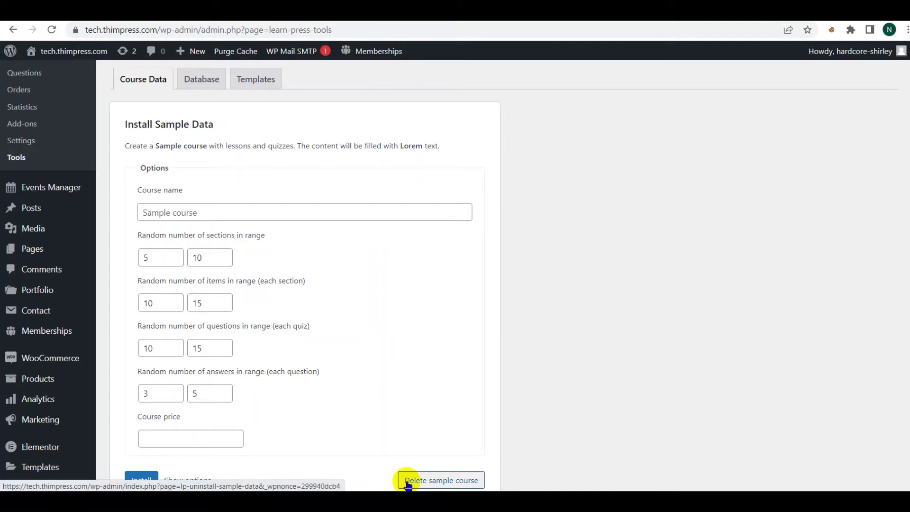
scroll(407, 484, down, 5)
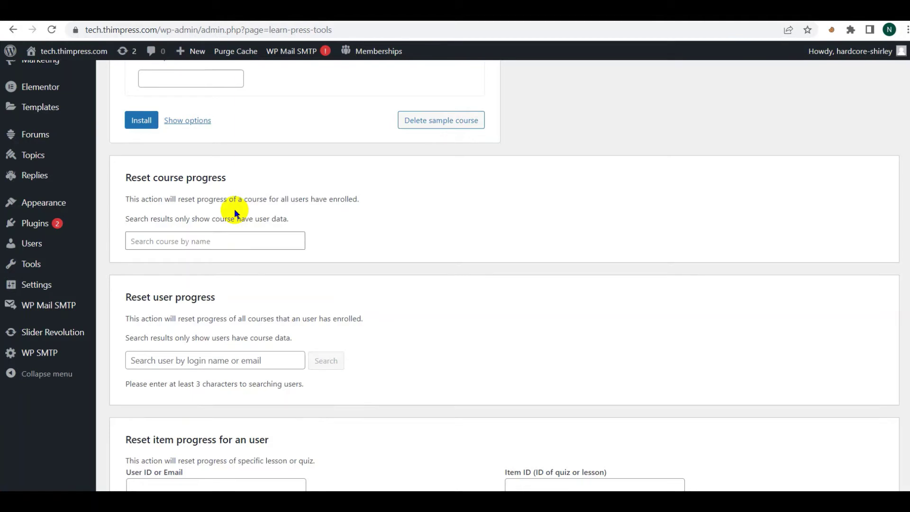
Search courses by name for progress reset and tick Course 3 (#92)
click(215, 236)
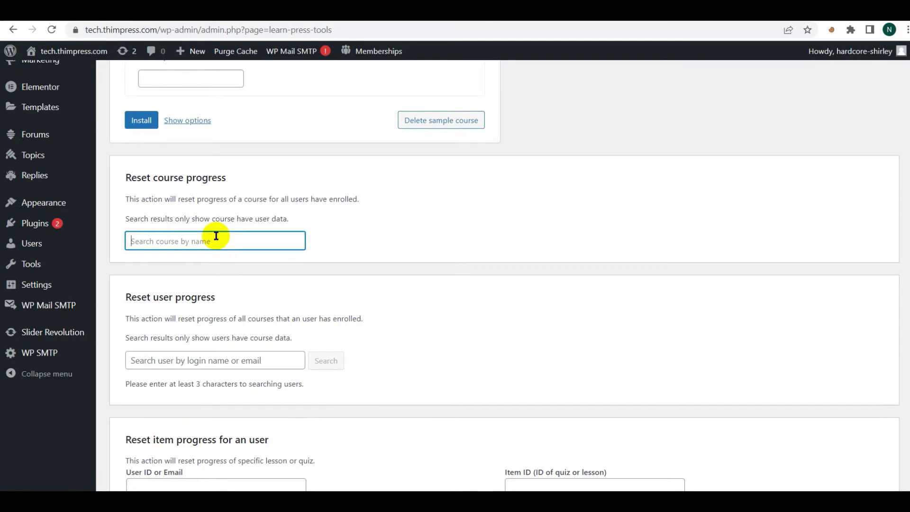
text(course)
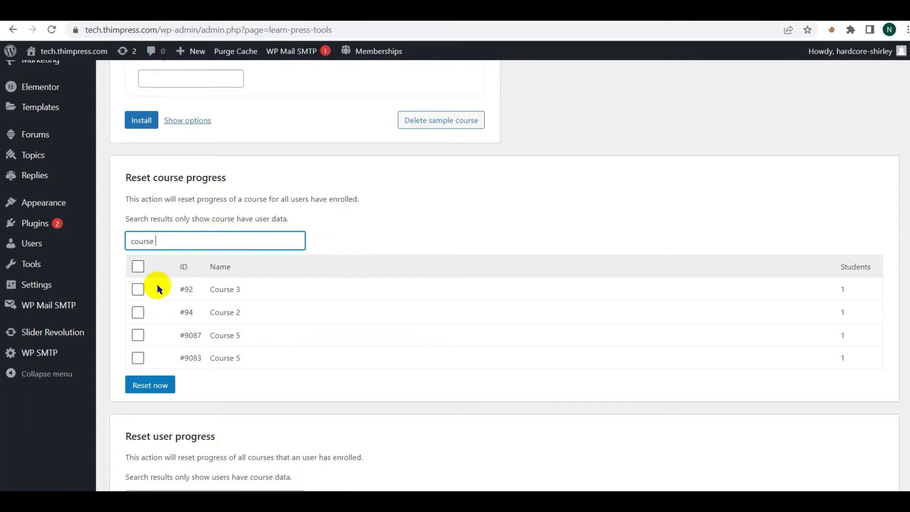
click(138, 290)
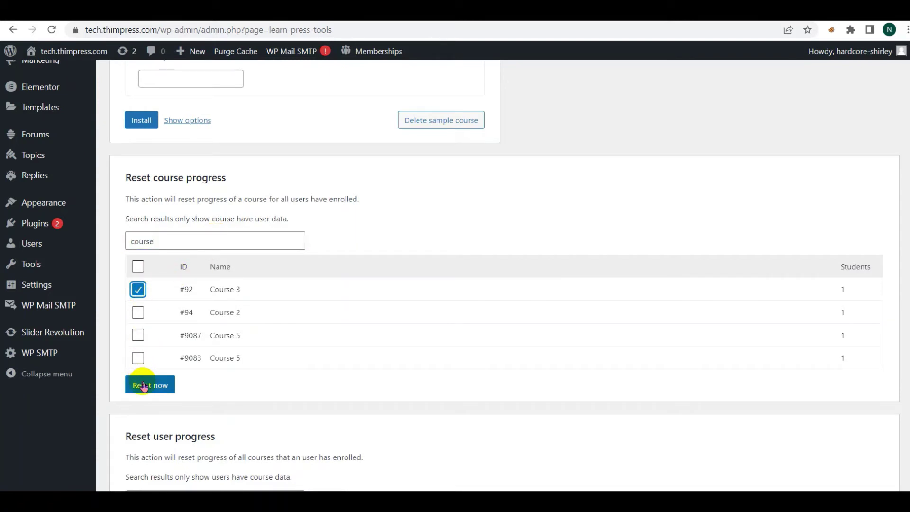
scroll(143, 387, down, 3)
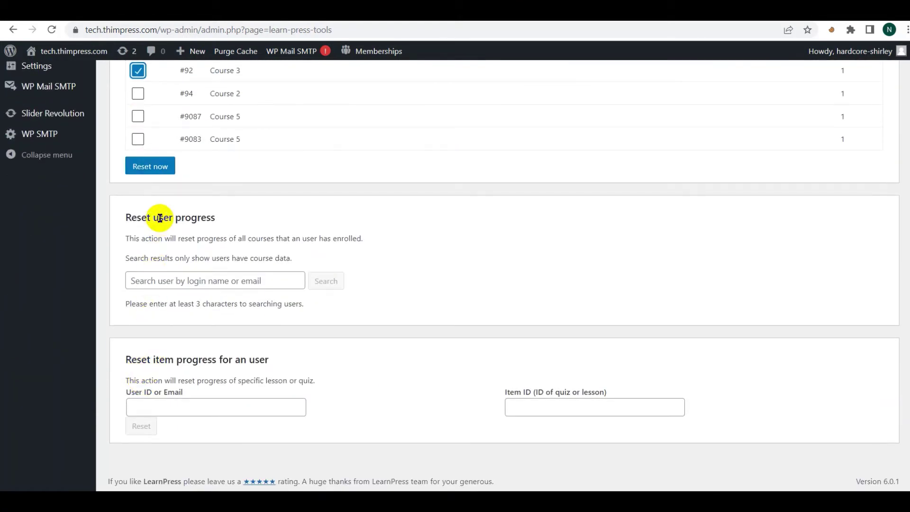
Search the student in Reset user progress to list their five enrolled courses
click(190, 281)
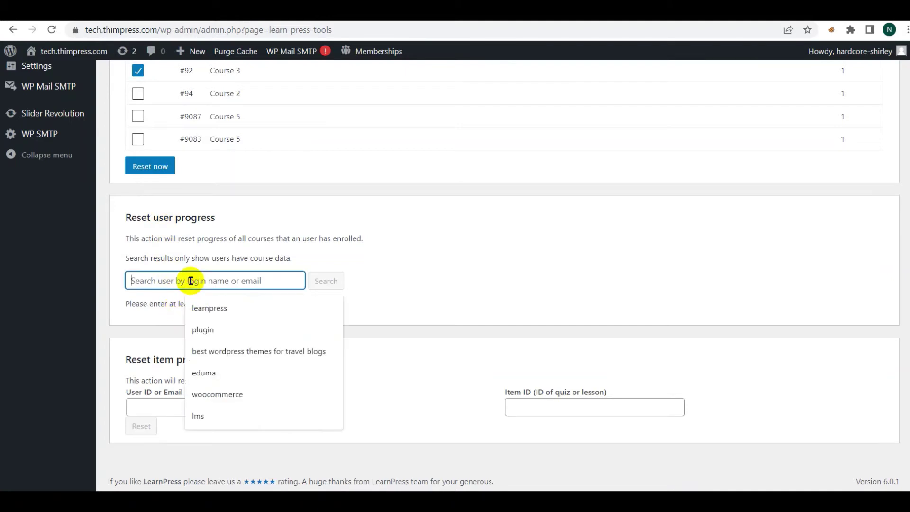
text(duke)
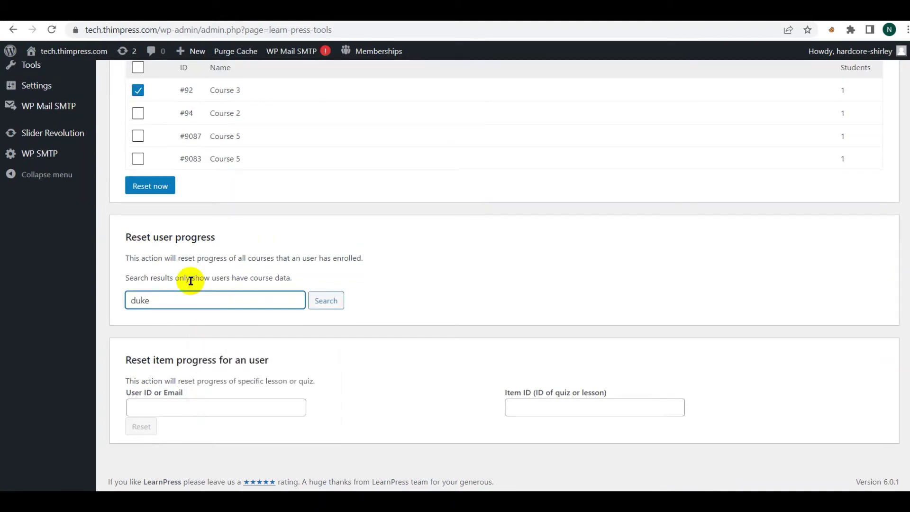
click(315, 303)
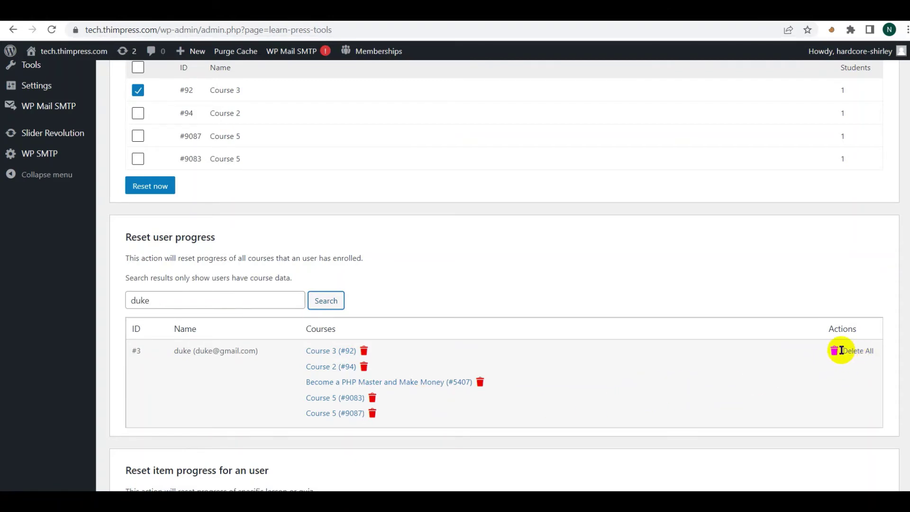
scroll(841, 349, up, 1)
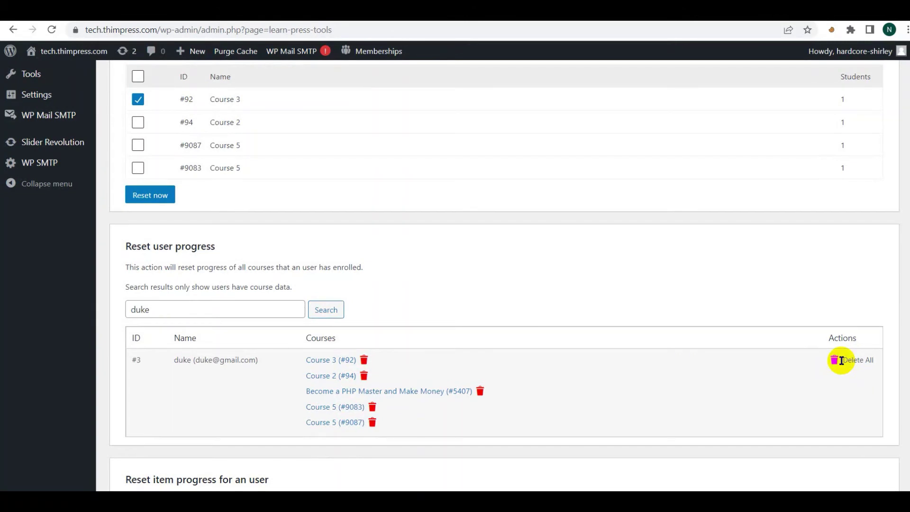
scroll(841, 360, down, 2)
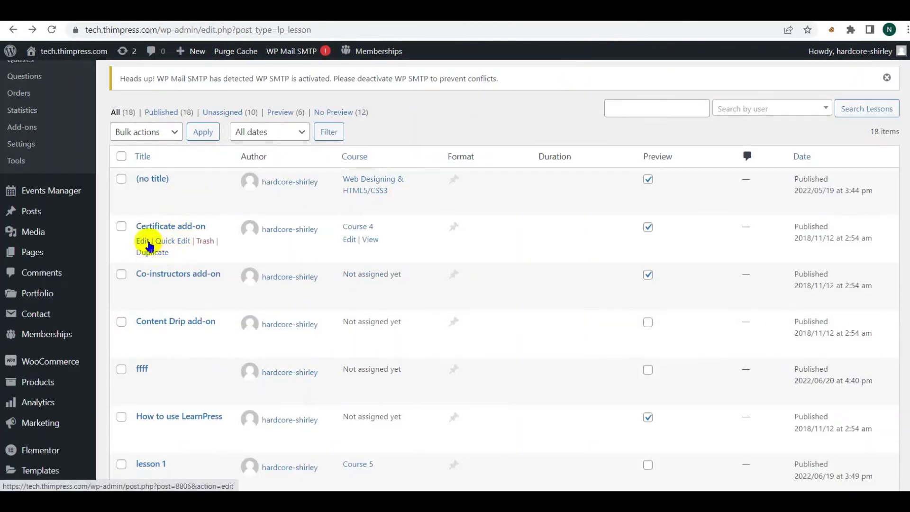
click(144, 242)
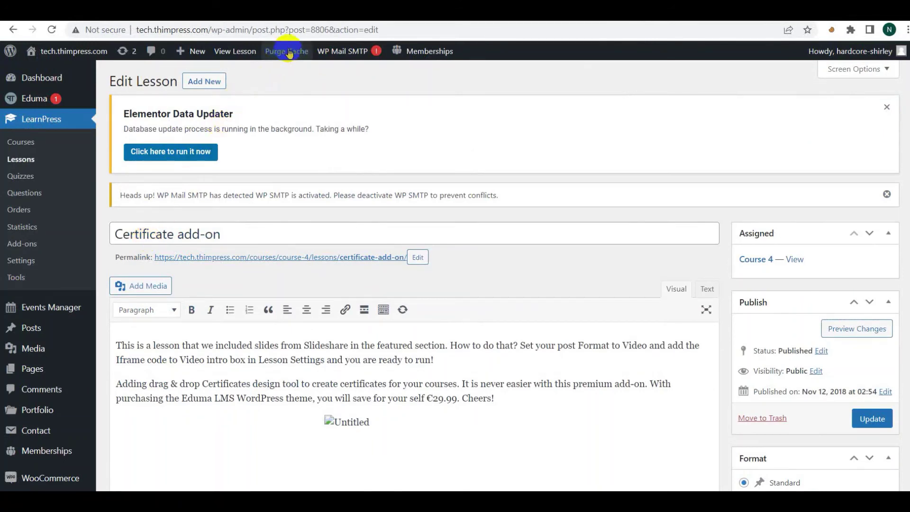
click(311, 30)
double_click(326, 30)
key(ctrl+c)
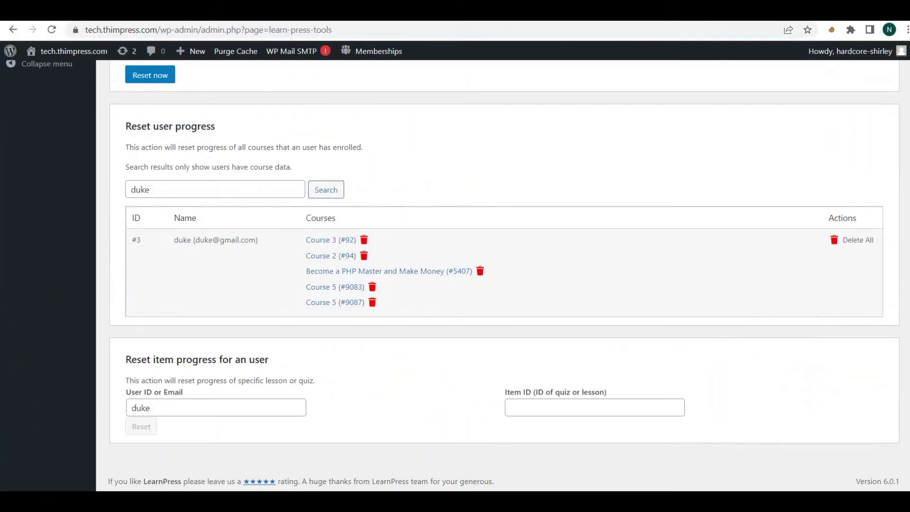
Reset the student's progress on lesson item ID 8806
click(518, 410)
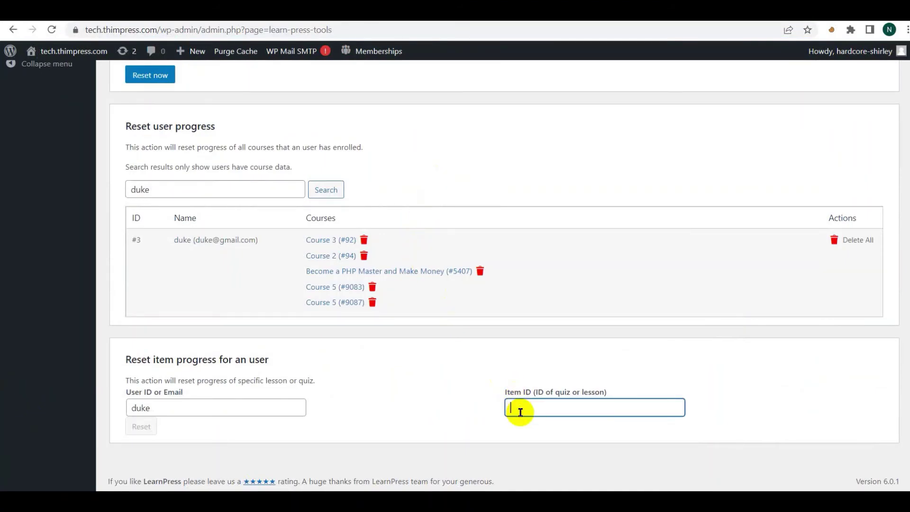
key(ctrl+v)
click(151, 435)
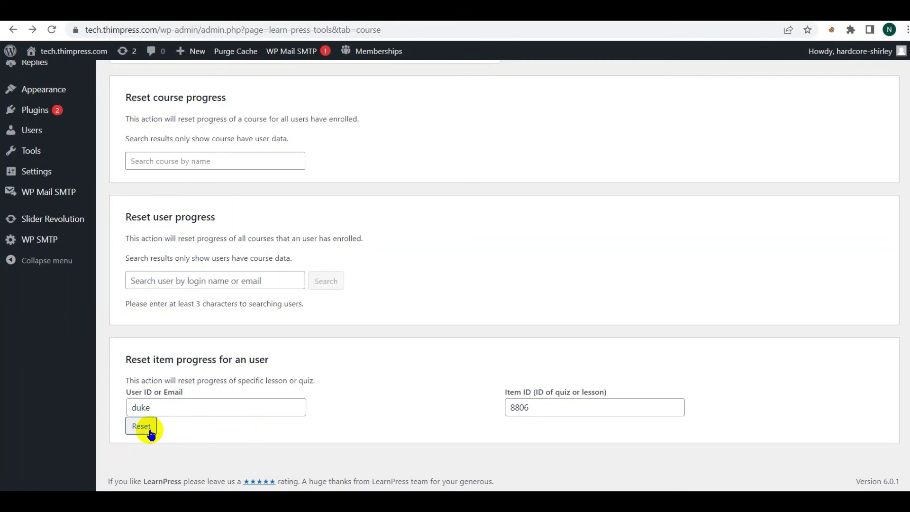
scroll(146, 431, up, 5)
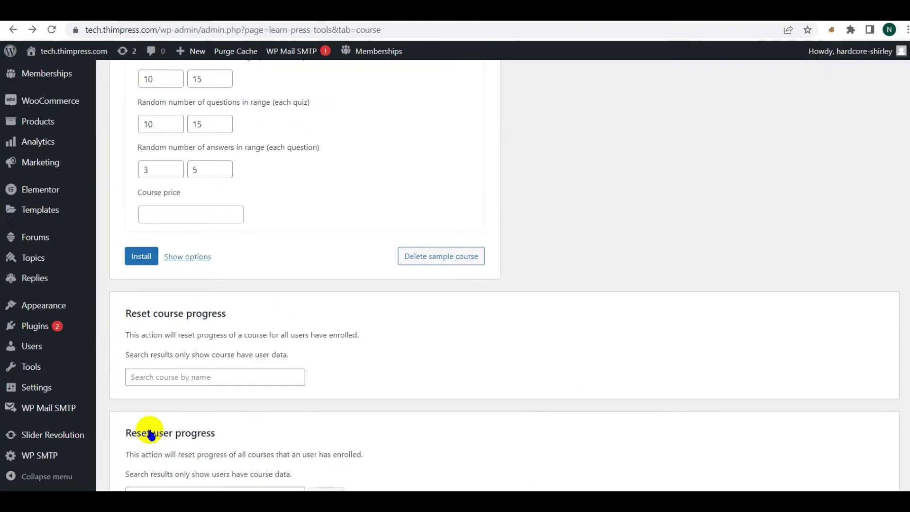
scroll(163, 219, up, 5)
Switch to the Tools Database tab with index creation and old-data cleanup
click(202, 125)
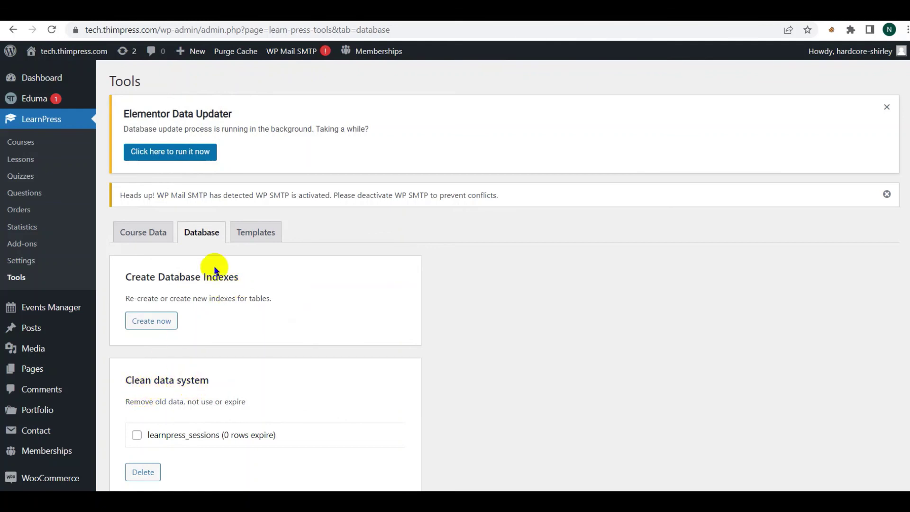
Switch to the Templates tab listing 30 Eduma override templates and versions
click(255, 243)
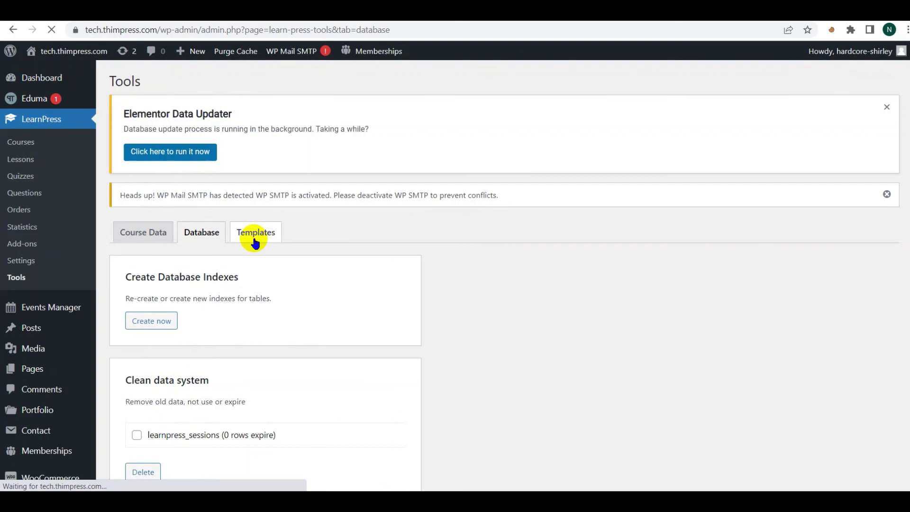